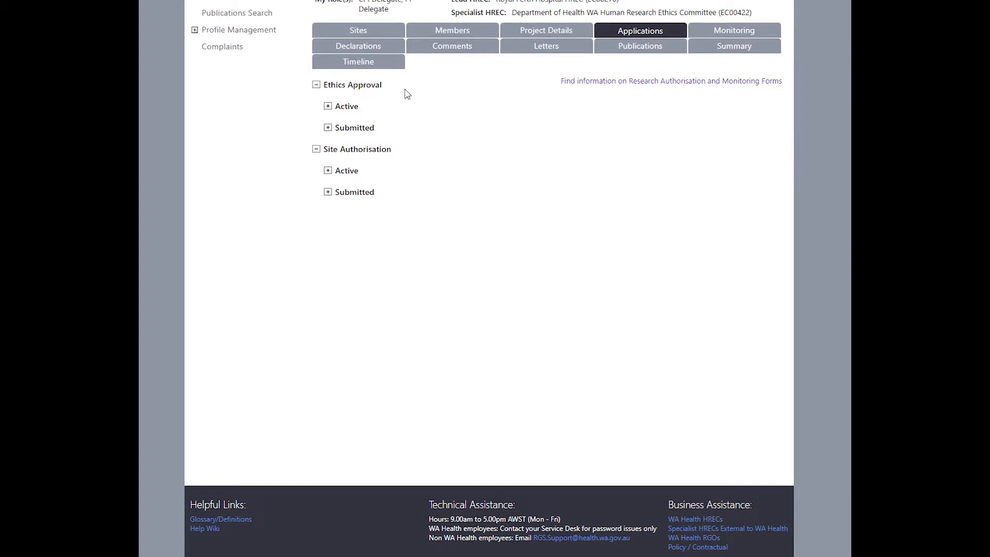
Expand and collapse the Active Ethics Approval area, then expand the Active Site Authorisation area
click(328, 107)
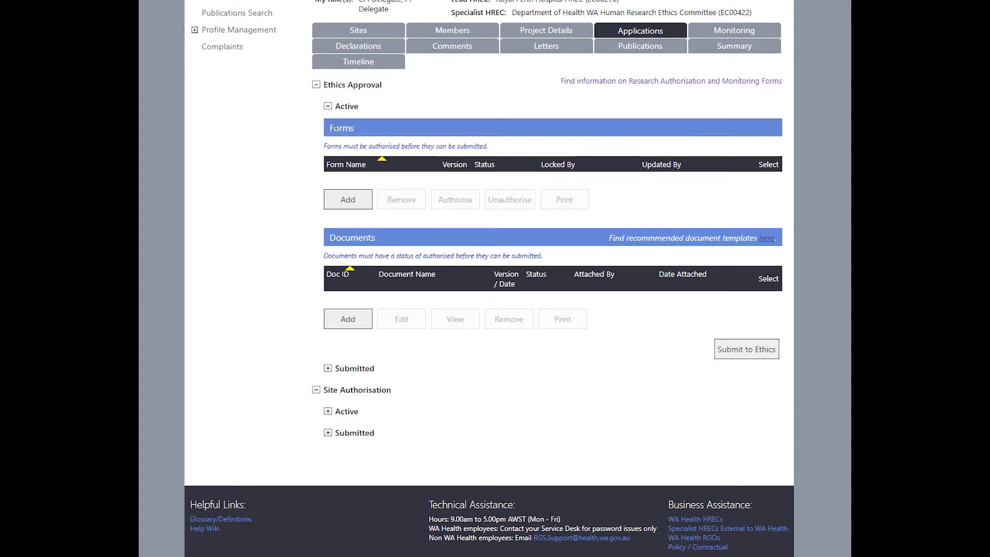
click(327, 107)
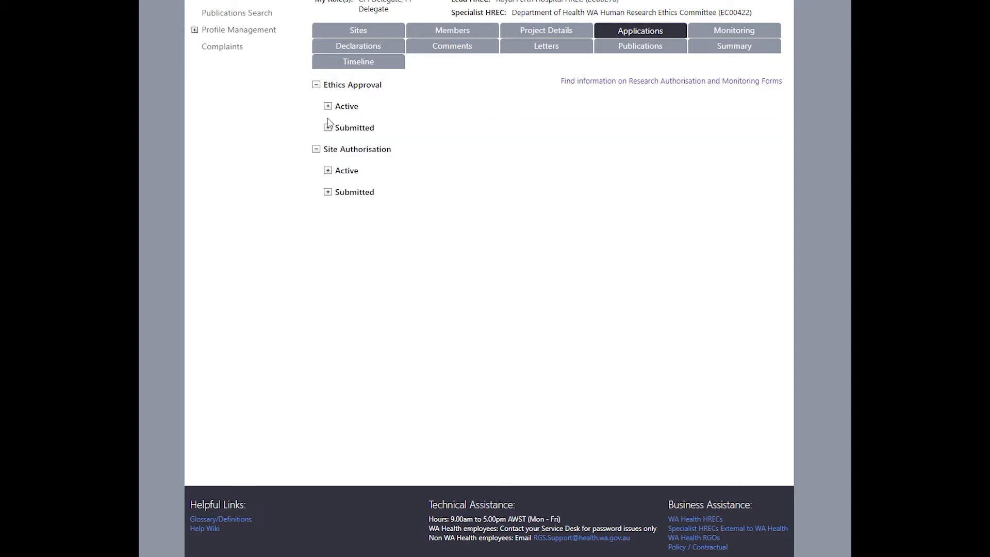
click(327, 170)
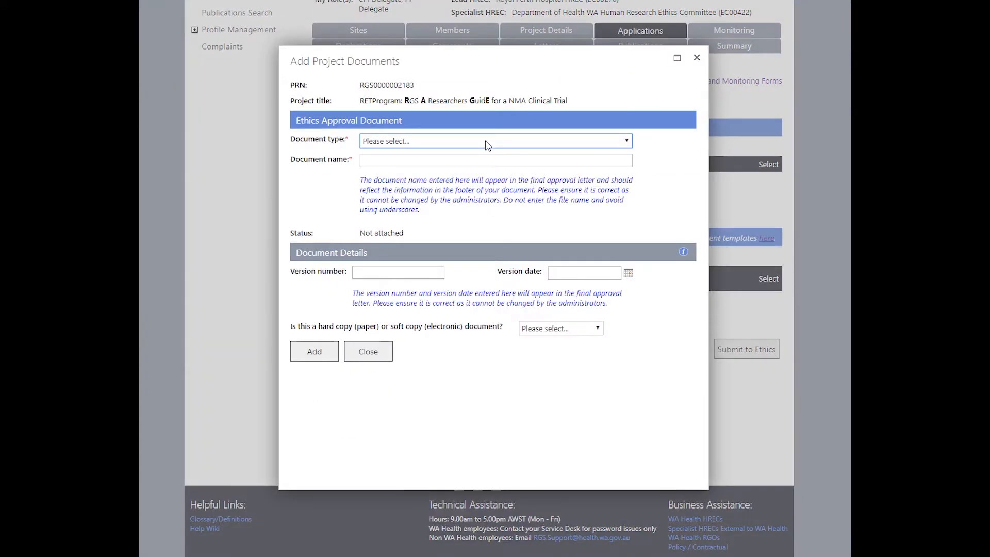
Open the Document type list for the ethics document and close it without choosing a type
click(488, 144)
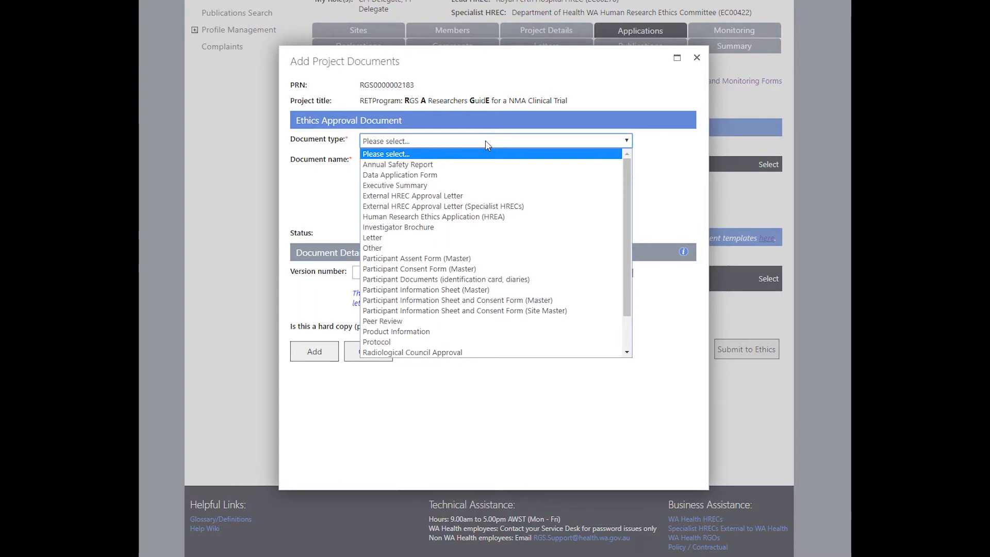
click(485, 141)
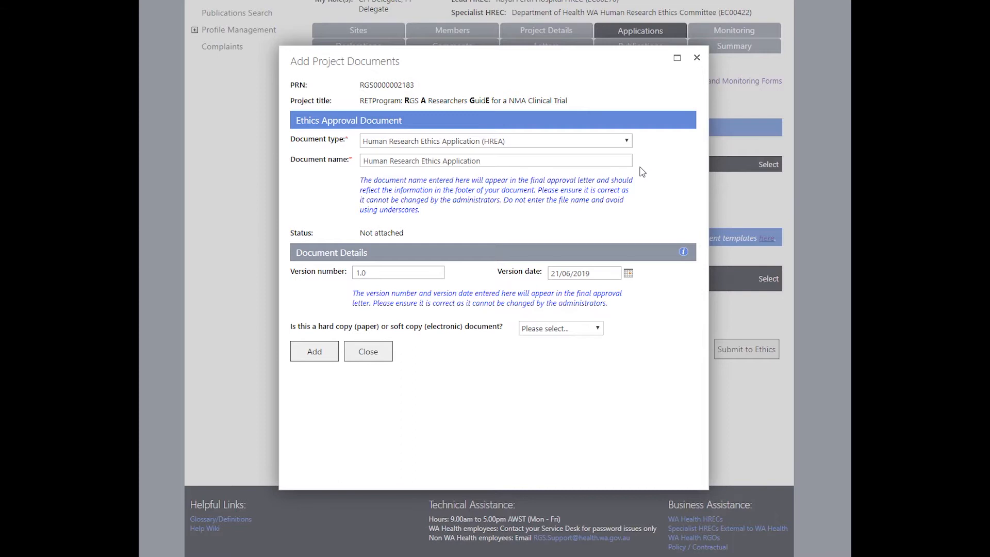
Set the Human Research Ethics Application to Soft copy (electronic) instead of hard copy, and add it
click(594, 329)
click(590, 355)
click(525, 371)
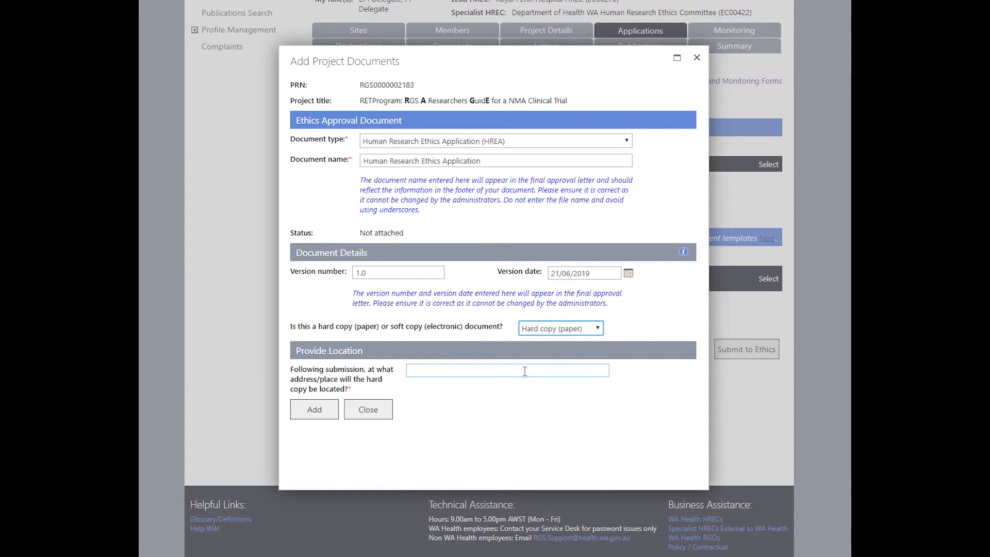
click(525, 371)
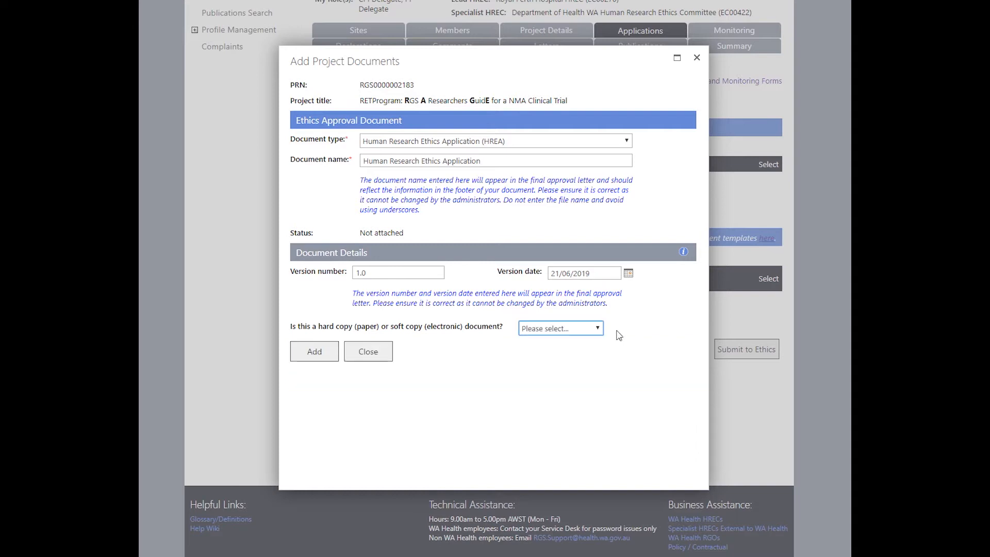
click(591, 329)
click(581, 364)
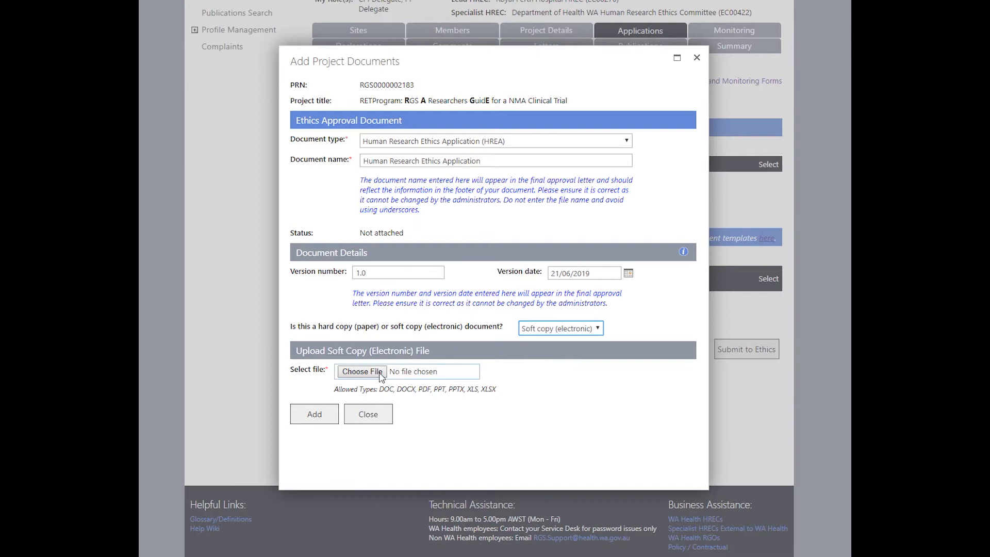
click(330, 414)
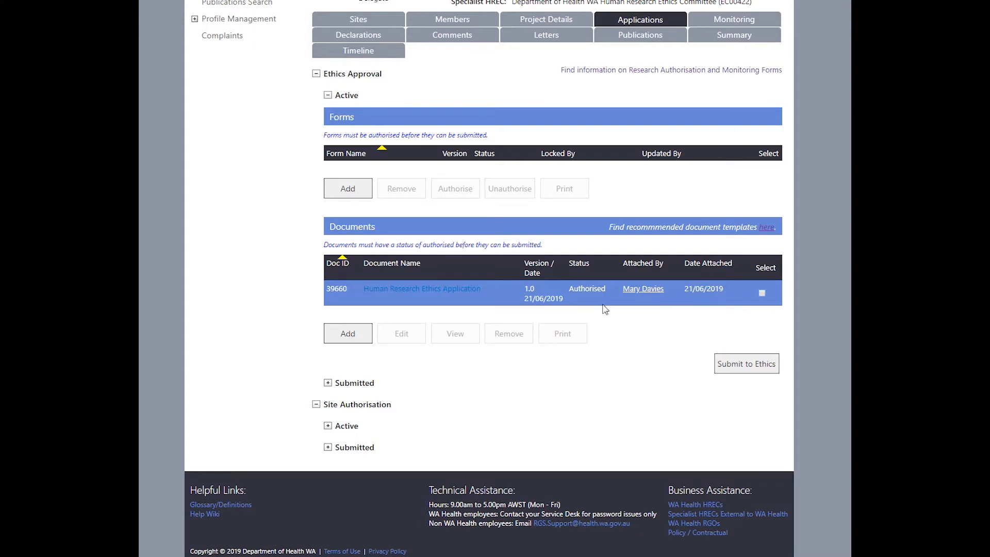
Select the Human Research Ethics Application and inspect it through Edit and View without changes
click(762, 293)
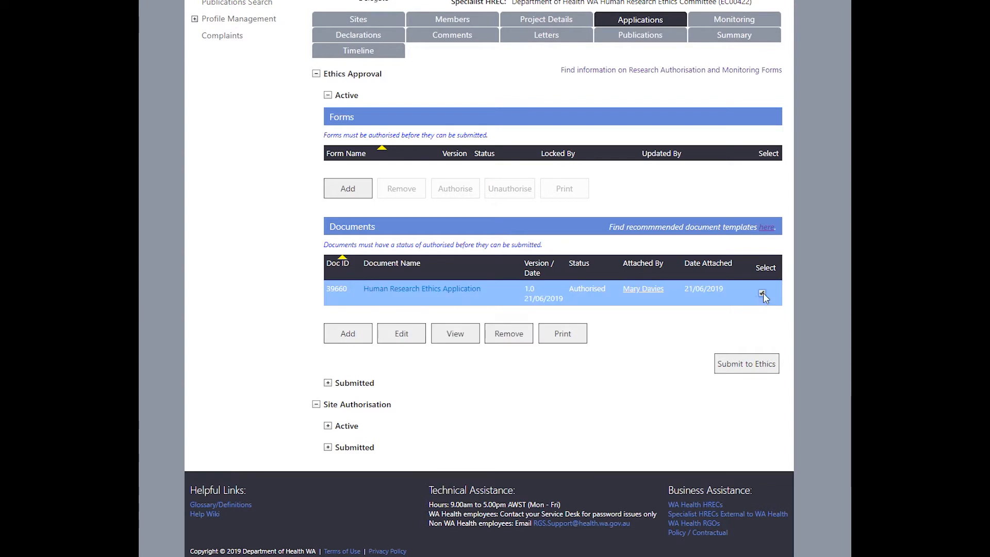
click(412, 340)
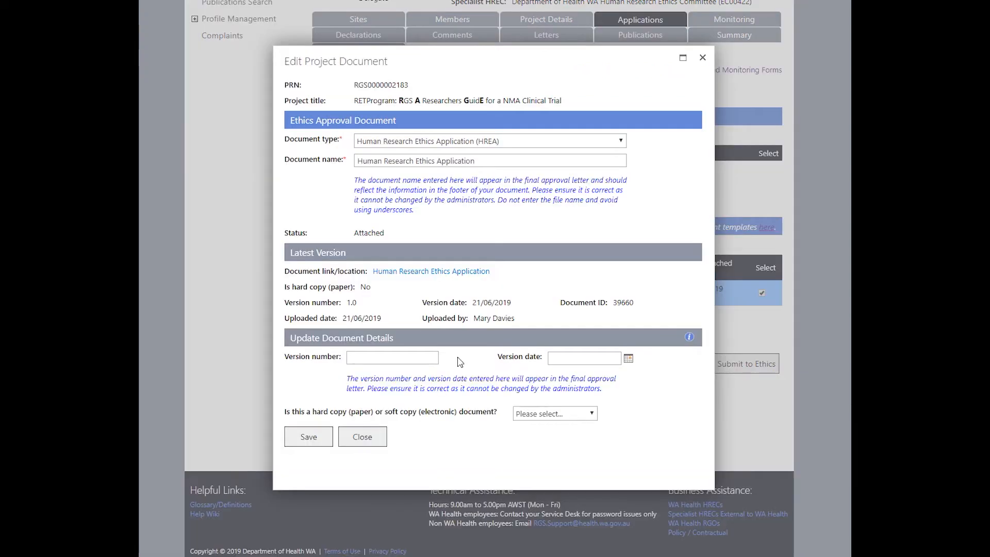
click(362, 438)
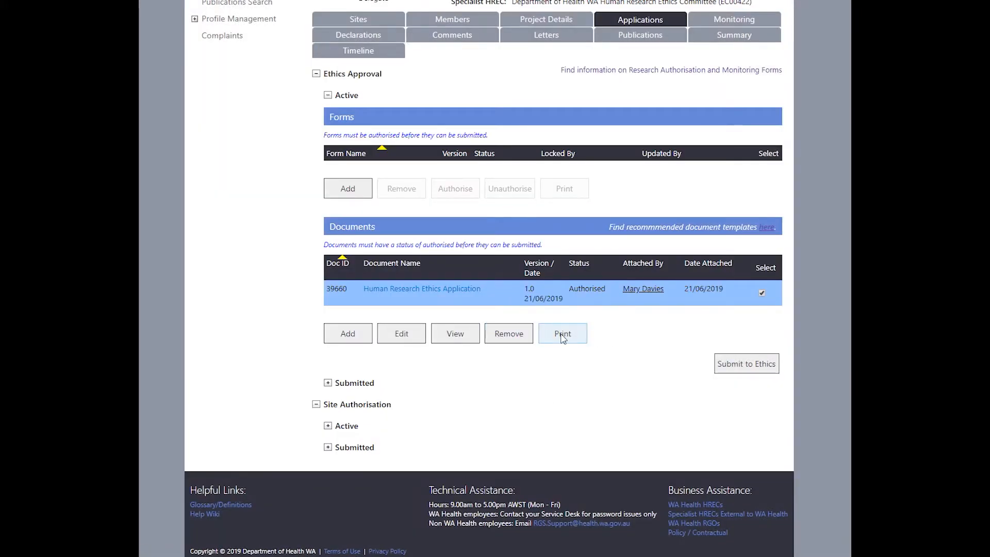
click(468, 337)
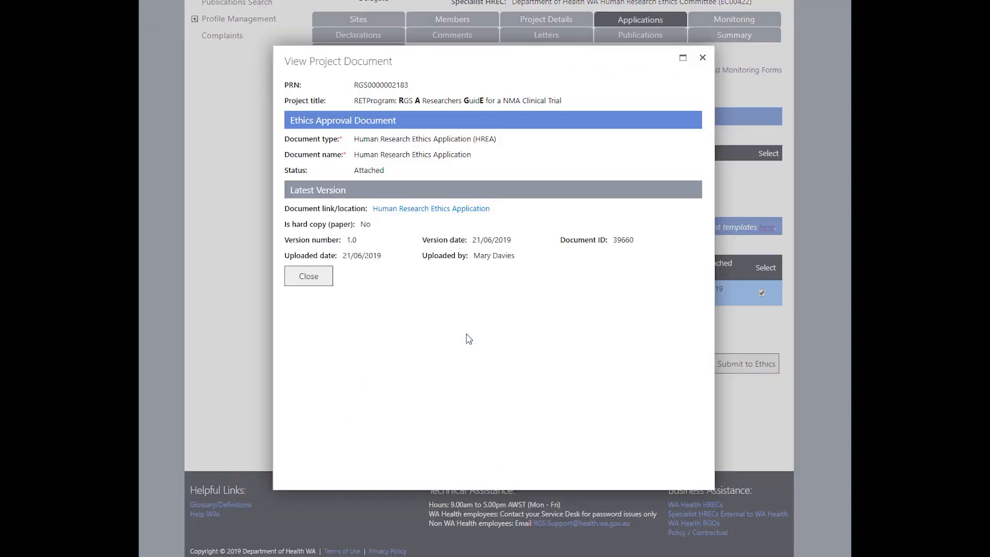
click(326, 280)
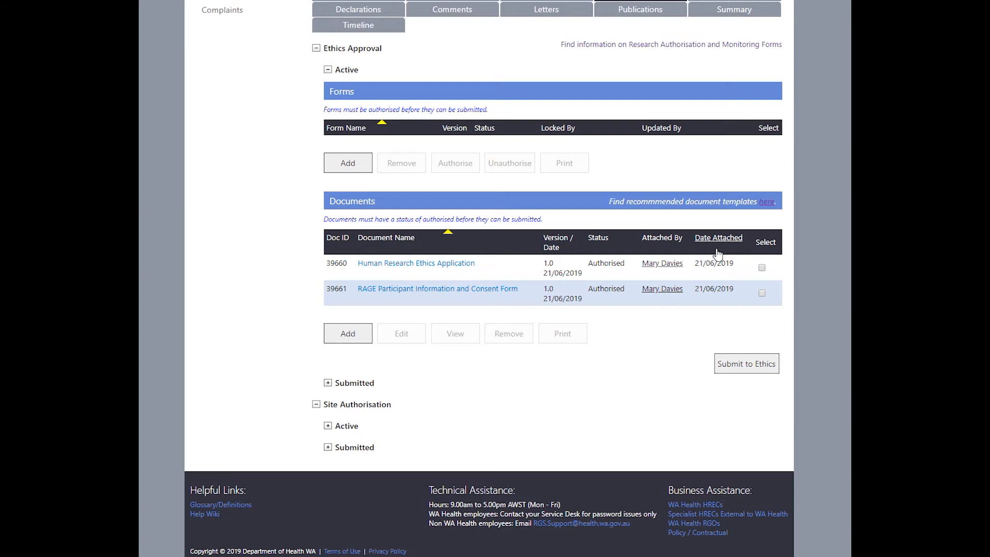
Sort the ethics documents by Document Name, then reverse the sort order
click(394, 238)
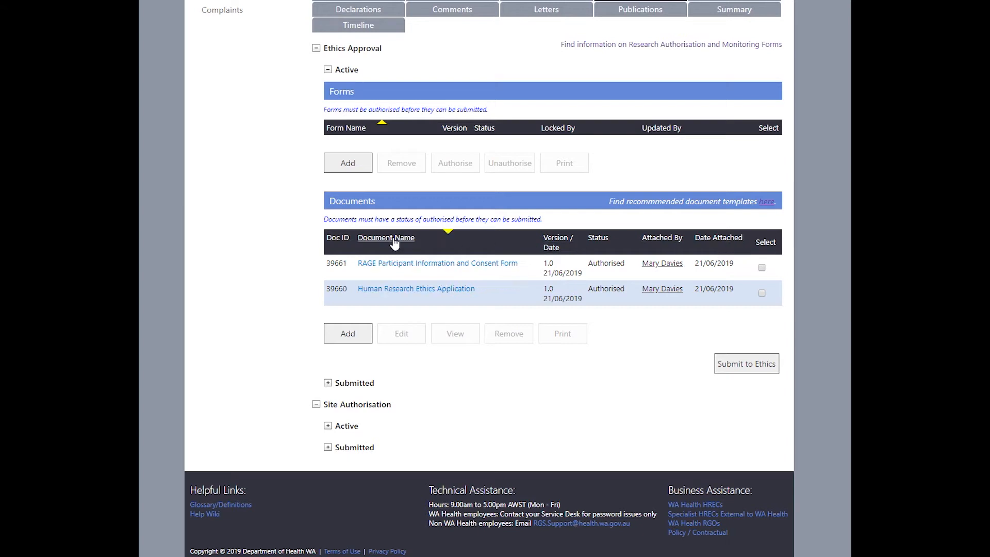
click(394, 239)
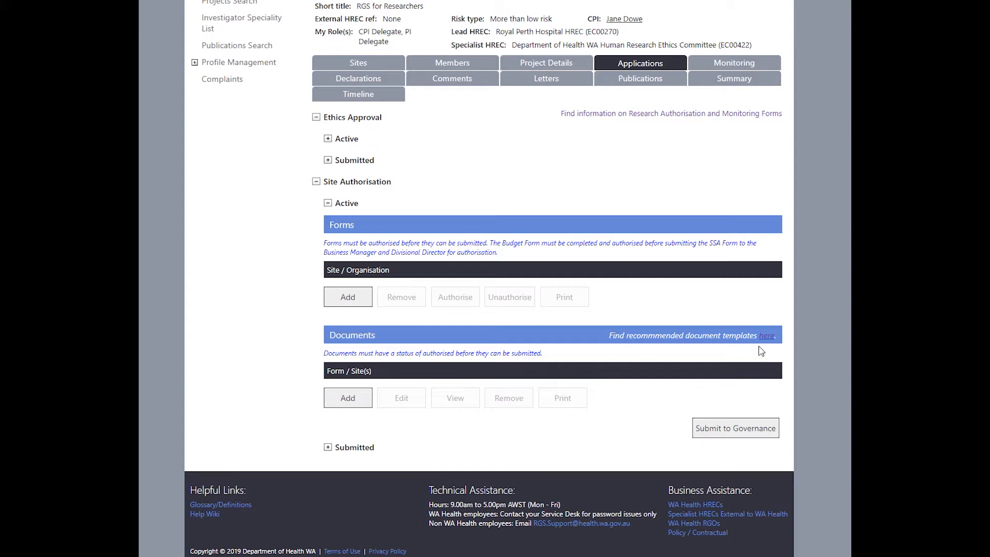
Add a Governance documents (final) item of type Clinical Investigation Research Agreement - MTAA Standard
click(464, 141)
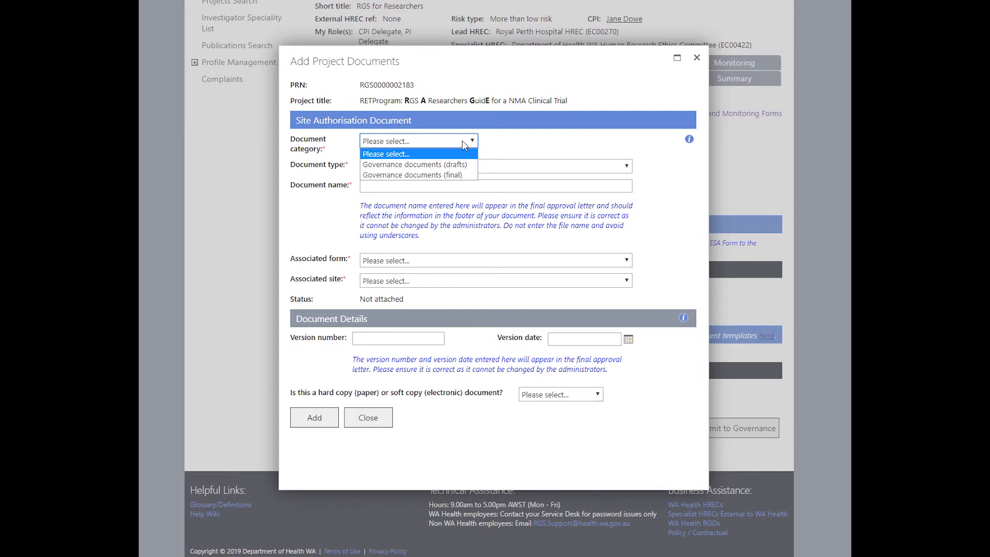
click(462, 164)
click(462, 166)
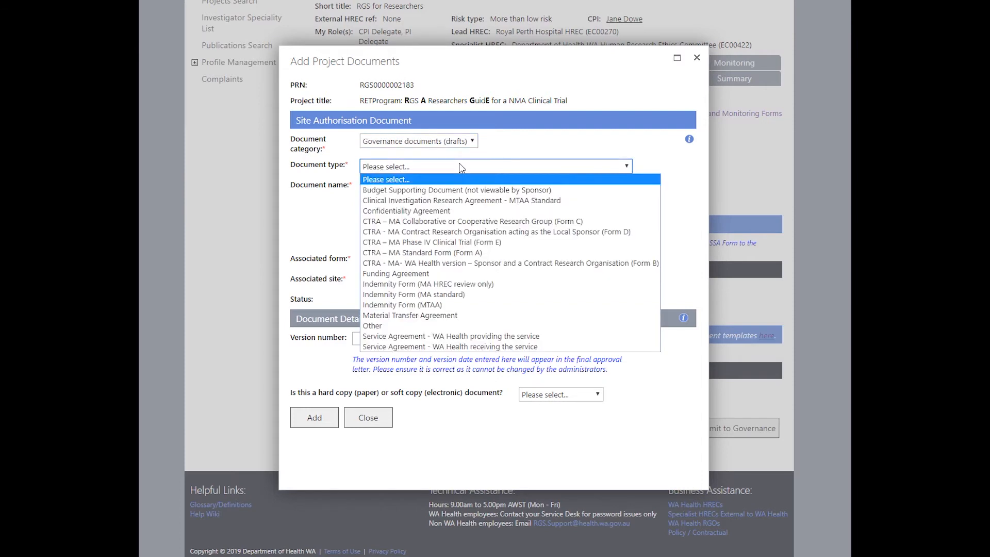
click(463, 141)
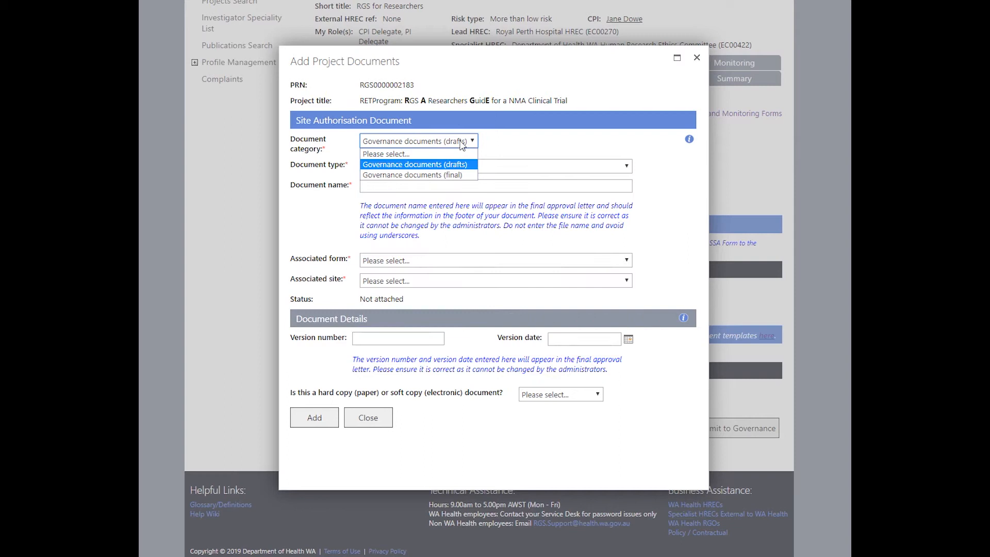
click(459, 175)
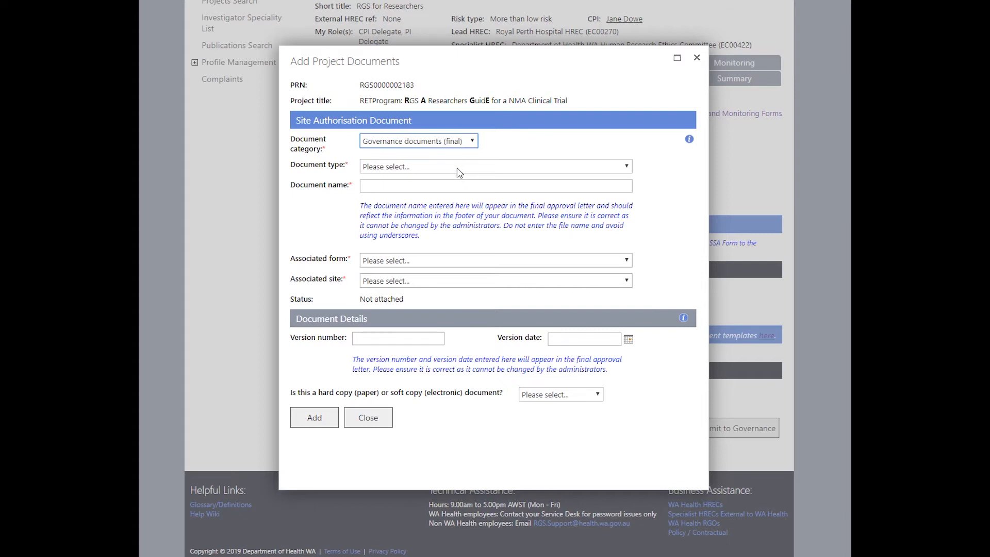
click(457, 167)
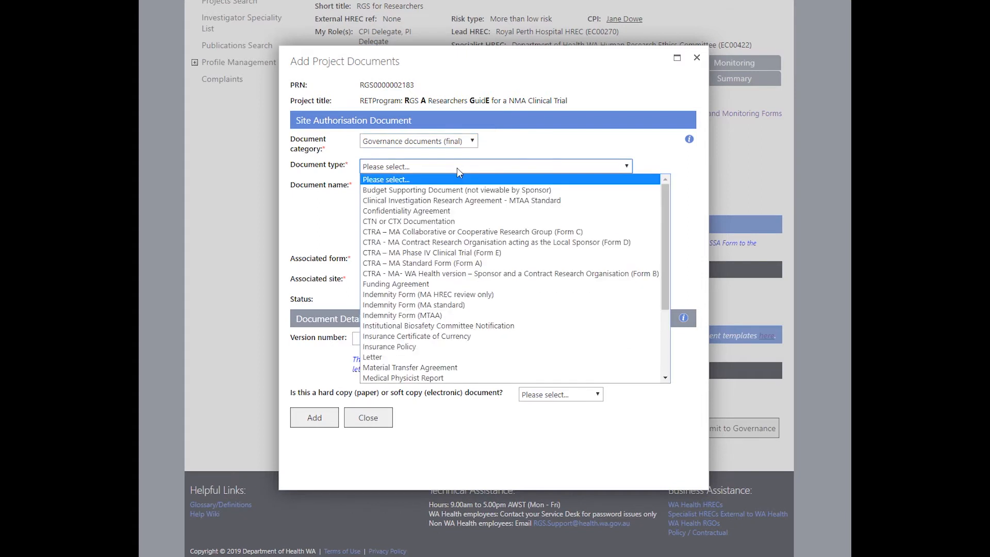
click(451, 201)
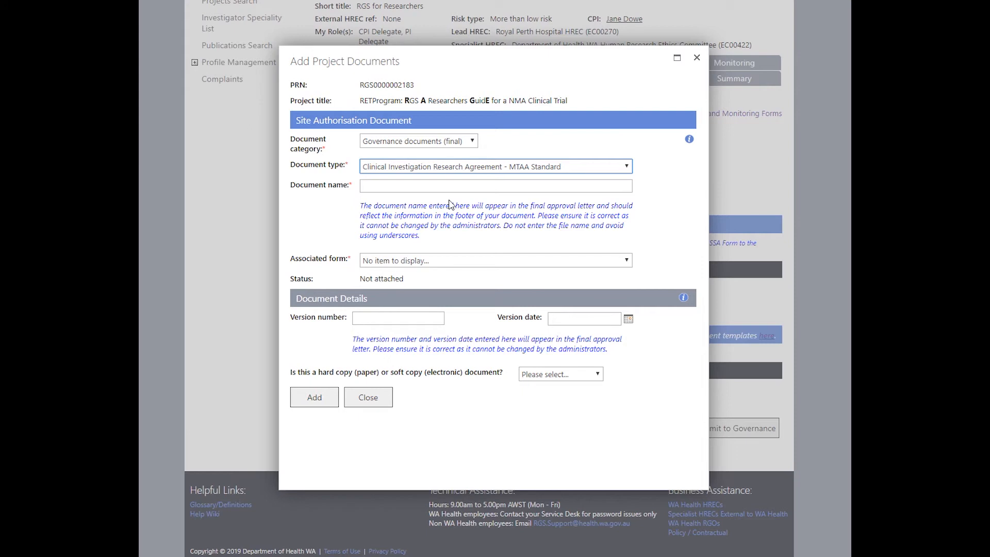
Check the empty associated form list, then change the document type to Confidentiality Agreement
click(454, 264)
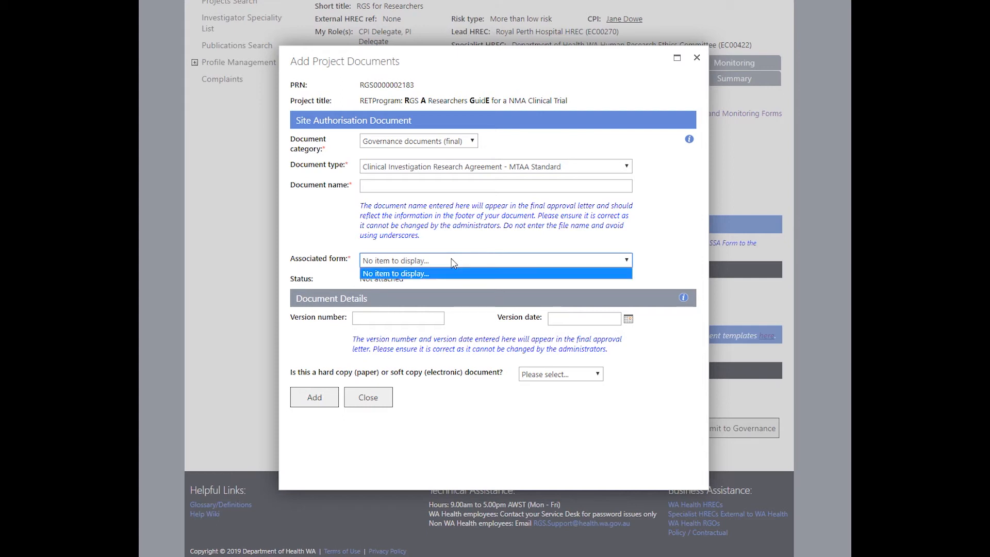
click(453, 264)
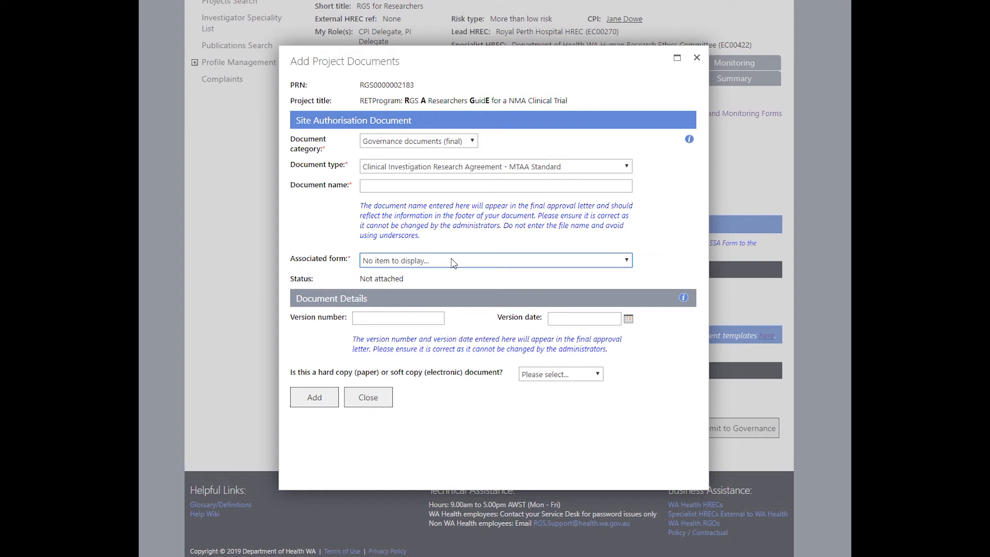
click(459, 166)
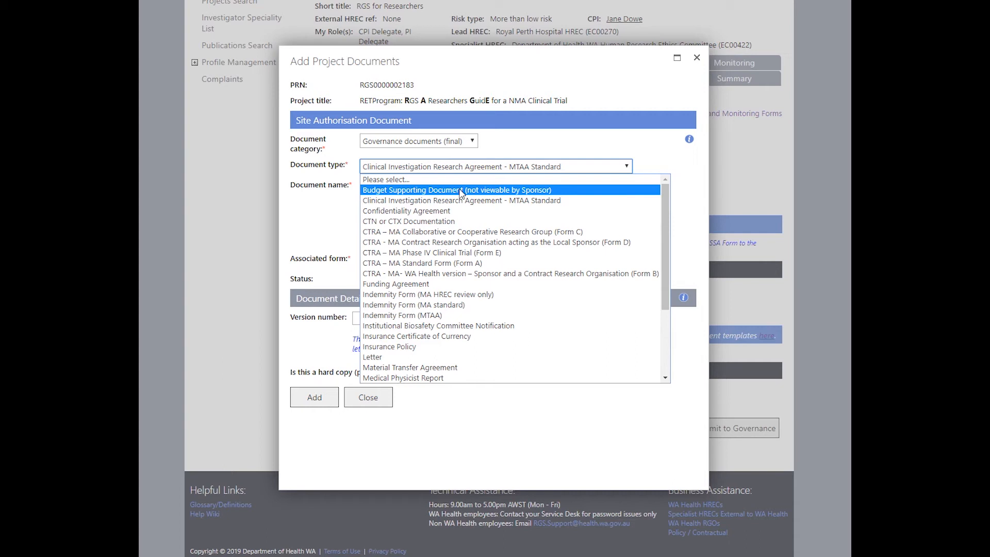
click(461, 211)
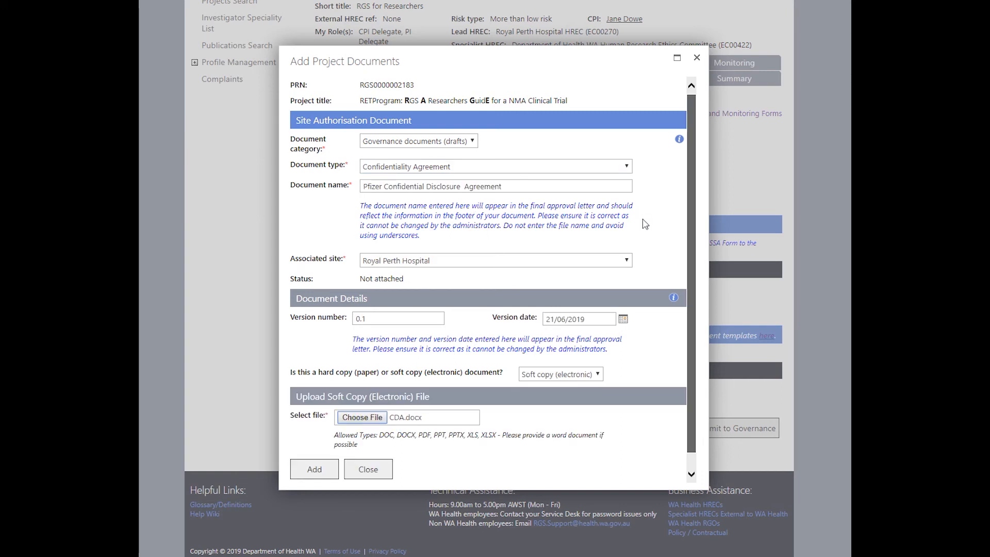
Add the Pfizer Confidential Disclosure Agreement, then the Clinical Trial Research Agreement, to the project
click(319, 467)
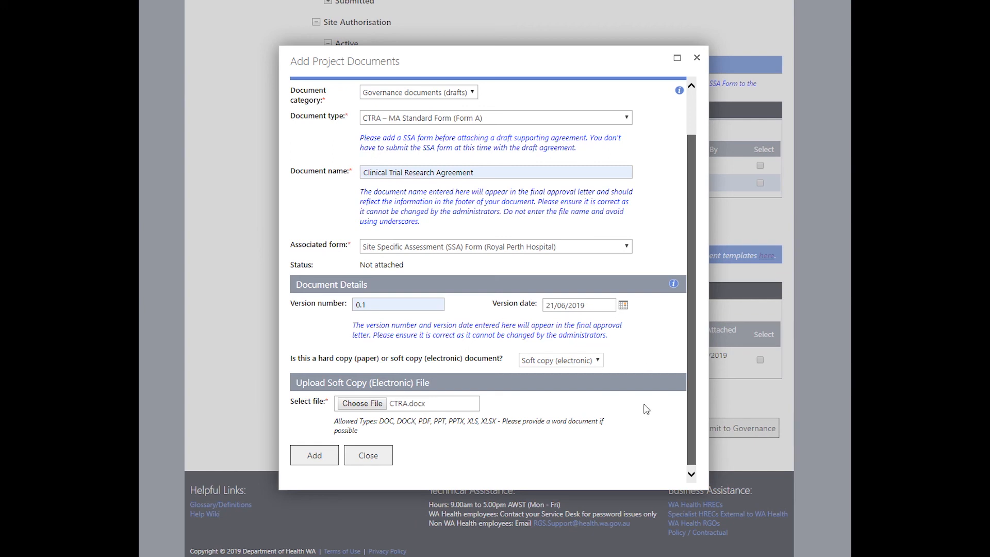
click(333, 456)
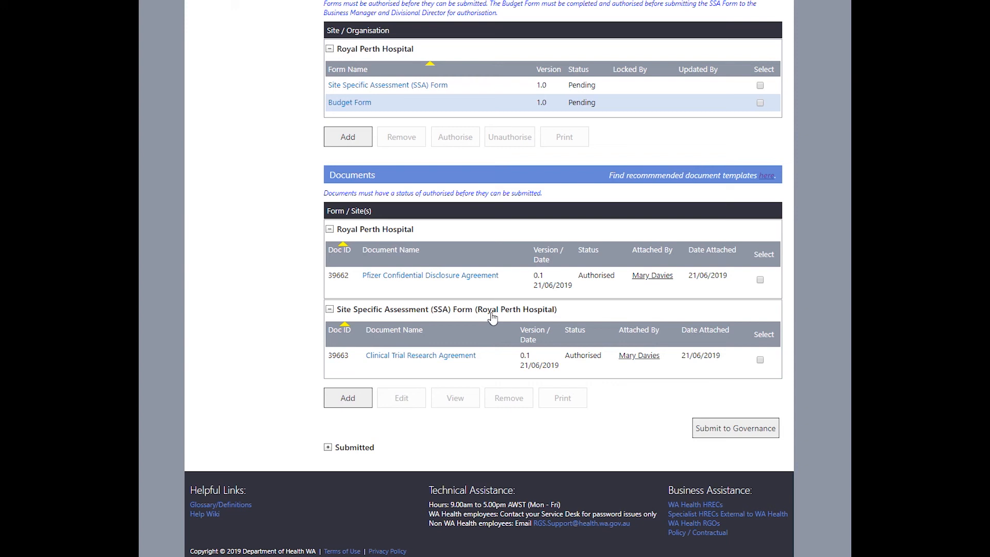
scroll(607, 351, down, 1)
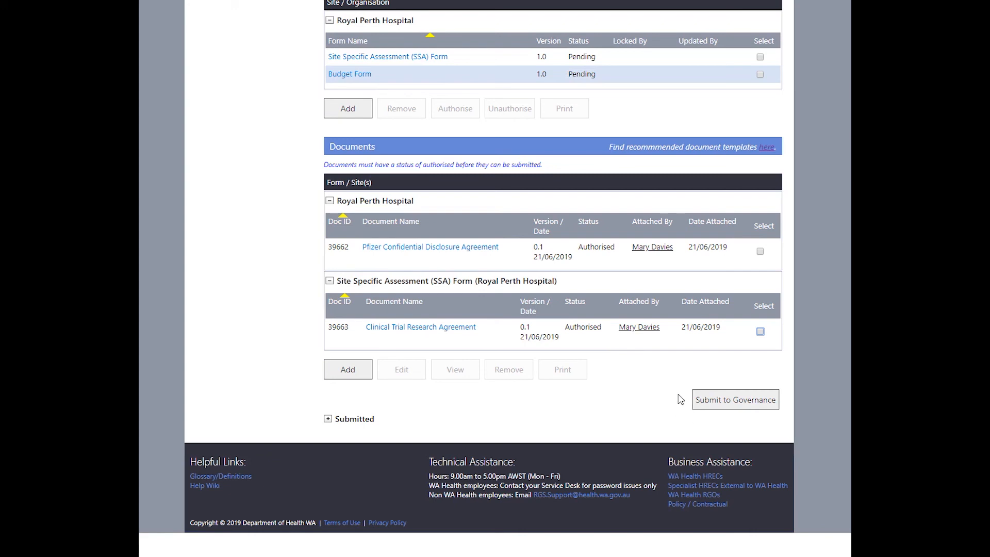
click(760, 331)
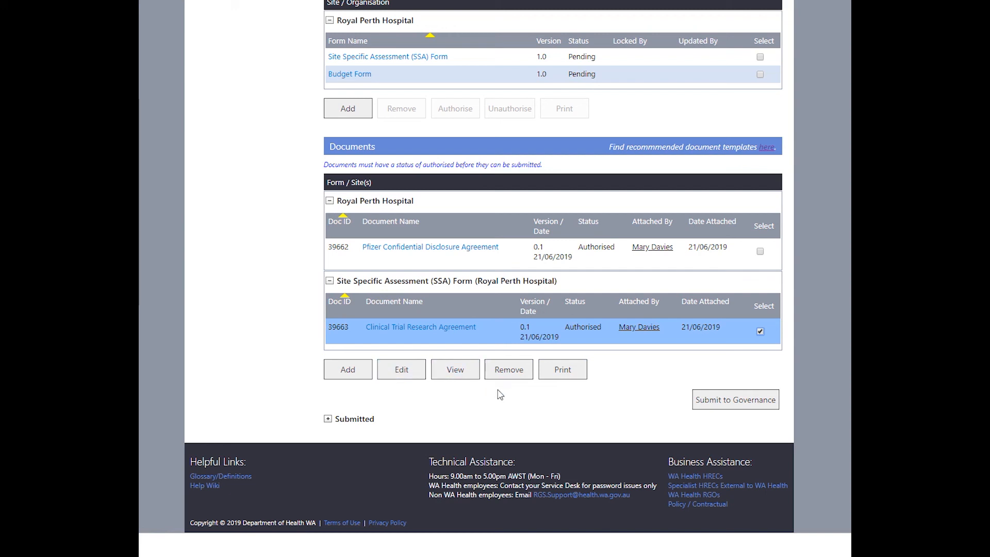
click(760, 331)
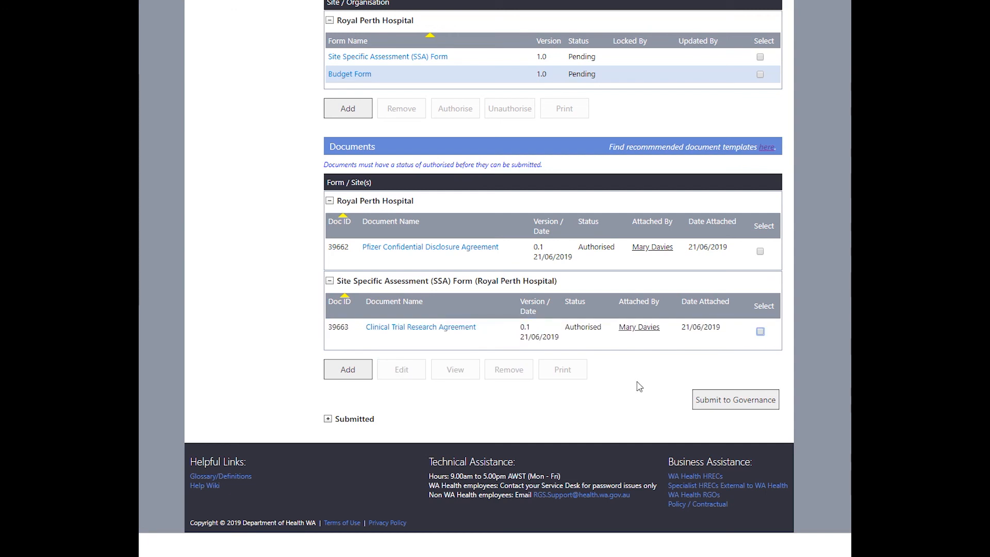